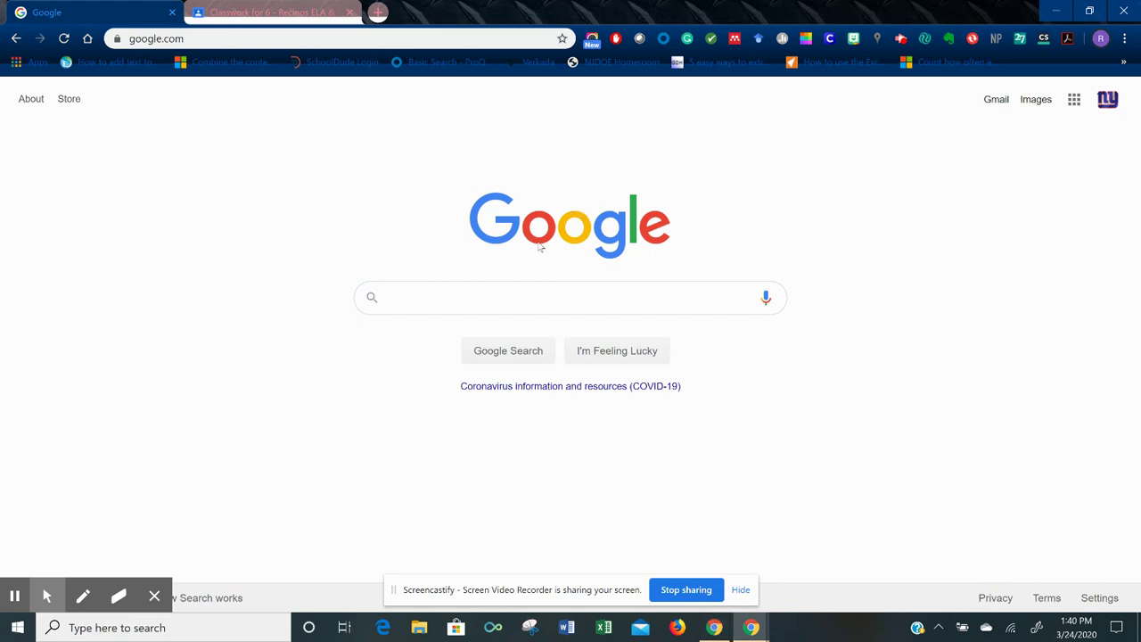
Search Google for "chrome web store" and open the Chrome Web Store from the results
click(250, 36)
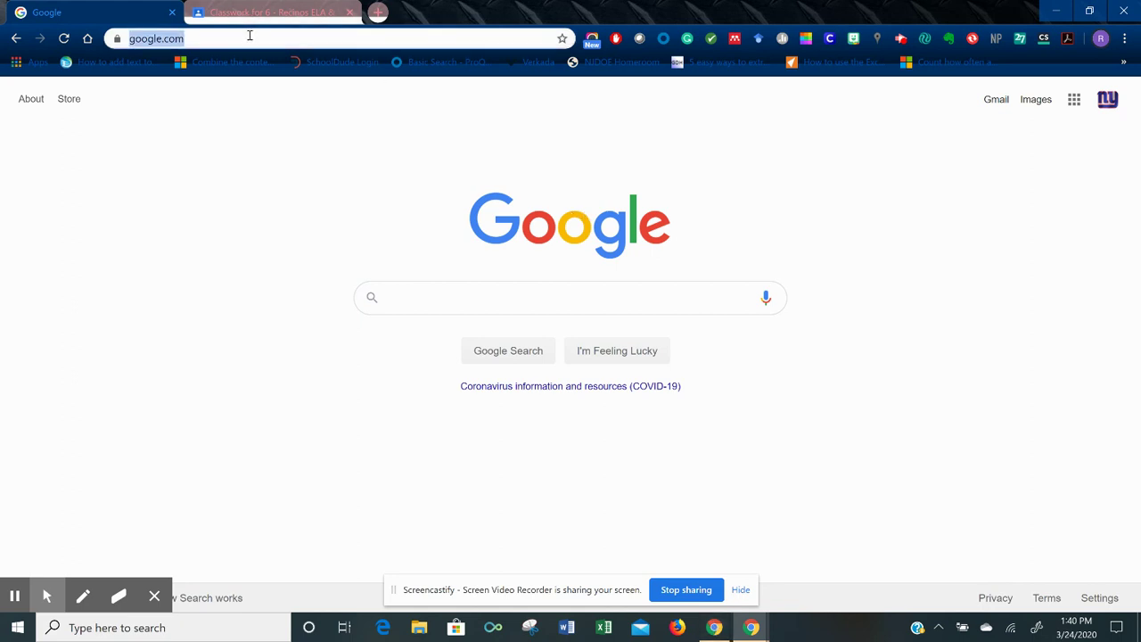
click(405, 299)
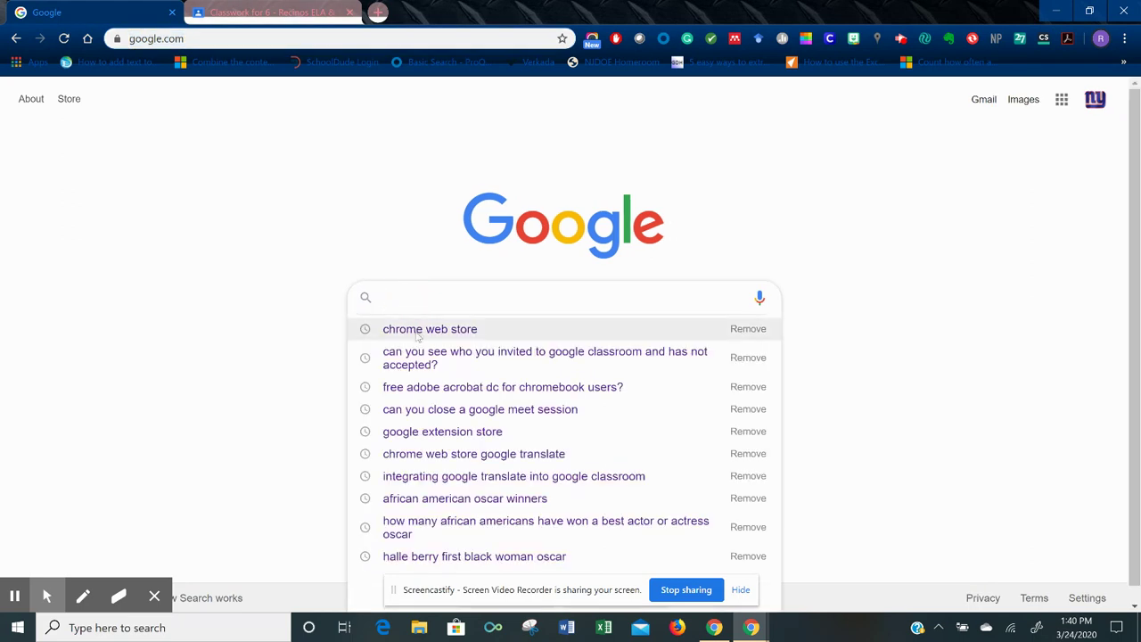
click(417, 331)
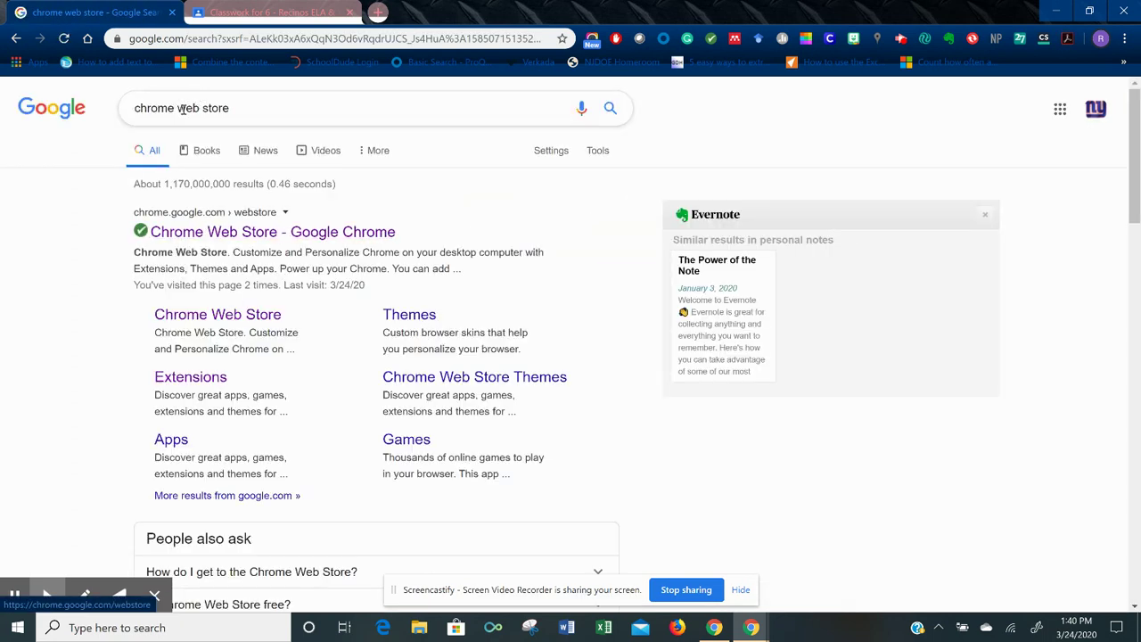
click(236, 236)
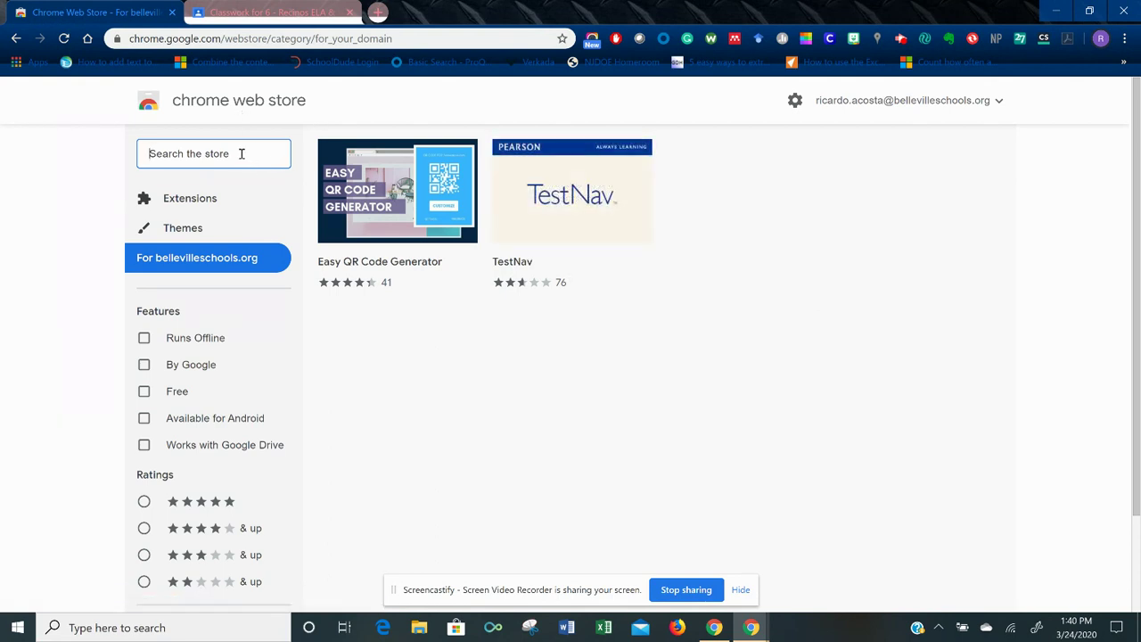
Search the store for "translate" and add the Google Translate extension to Chrome
text(translate)
key(Return)
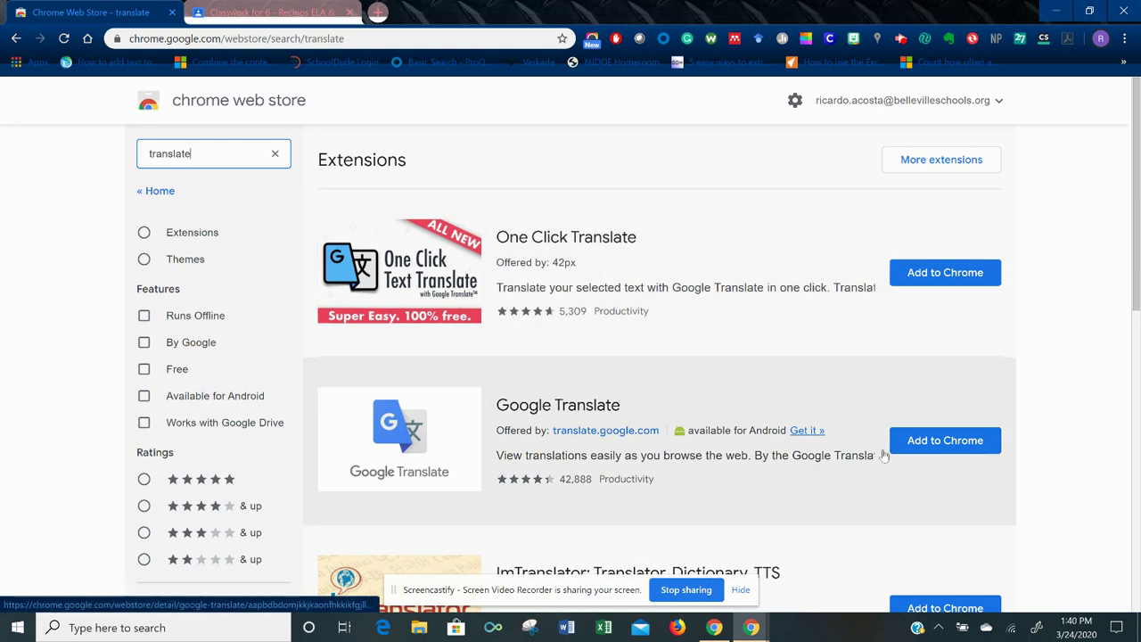
click(961, 443)
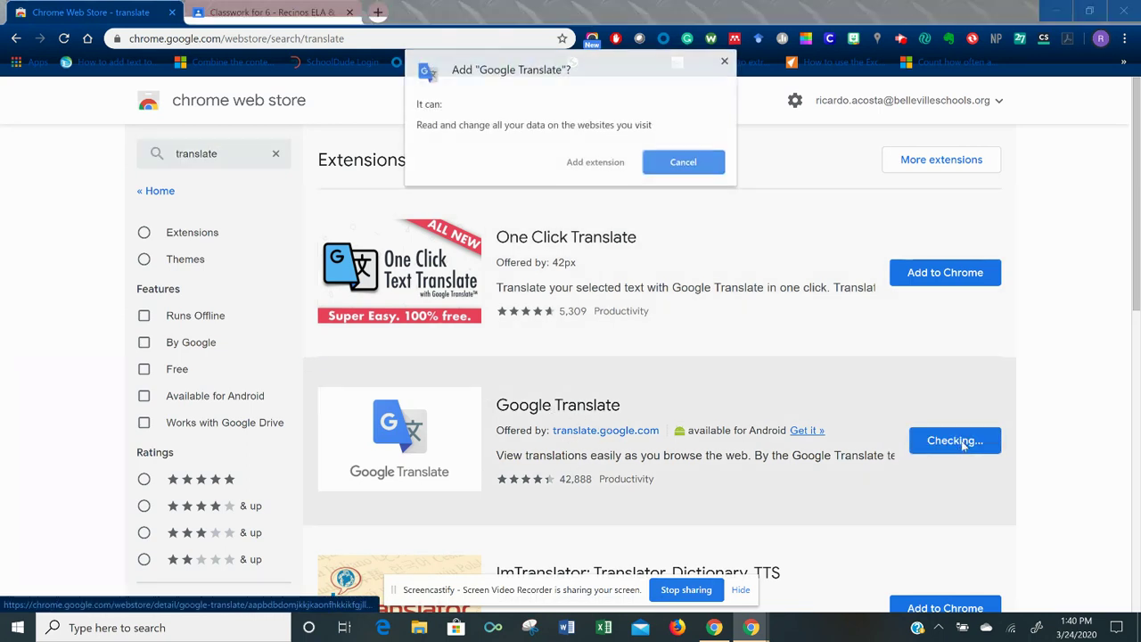
click(595, 162)
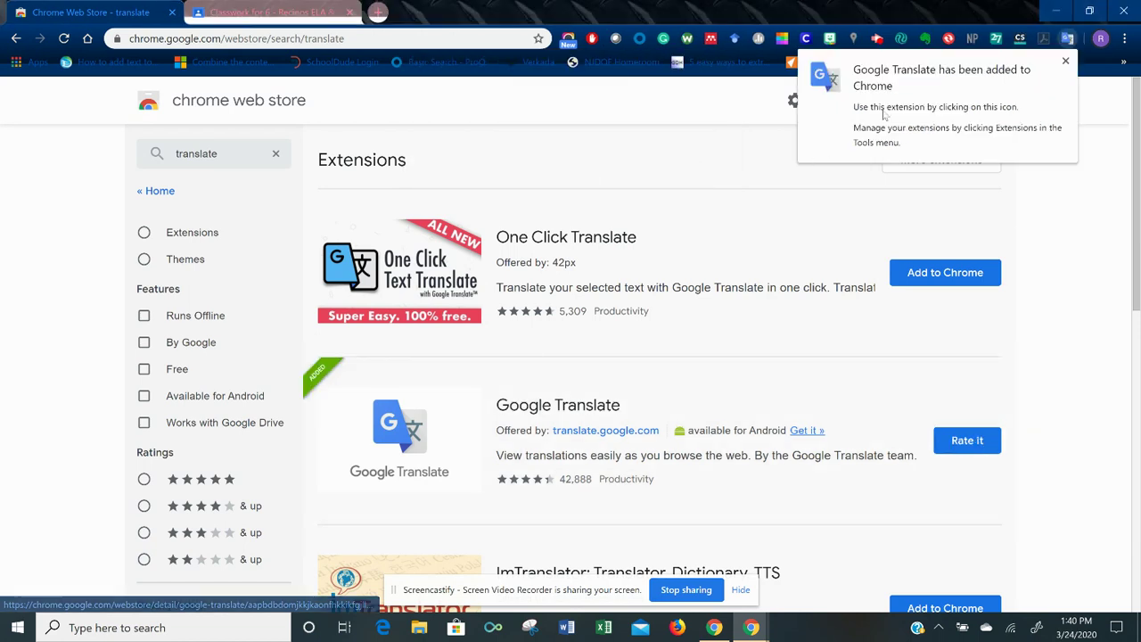
click(1065, 57)
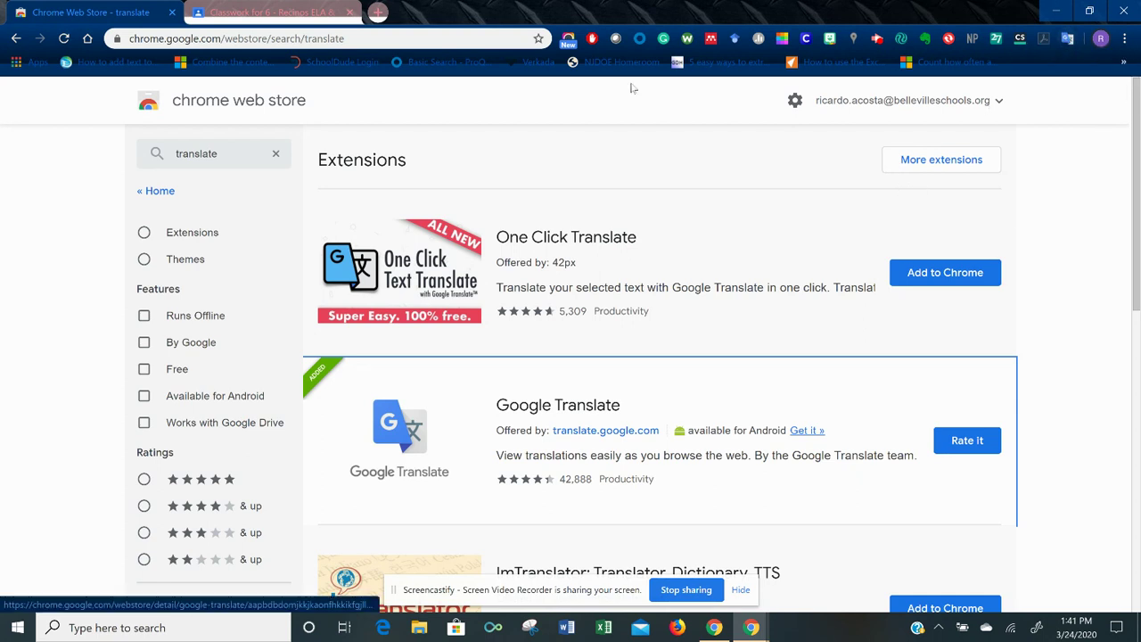
Close the store page and translate the Google Classroom classwork page into Arabic with the Google Translate extension
click(171, 12)
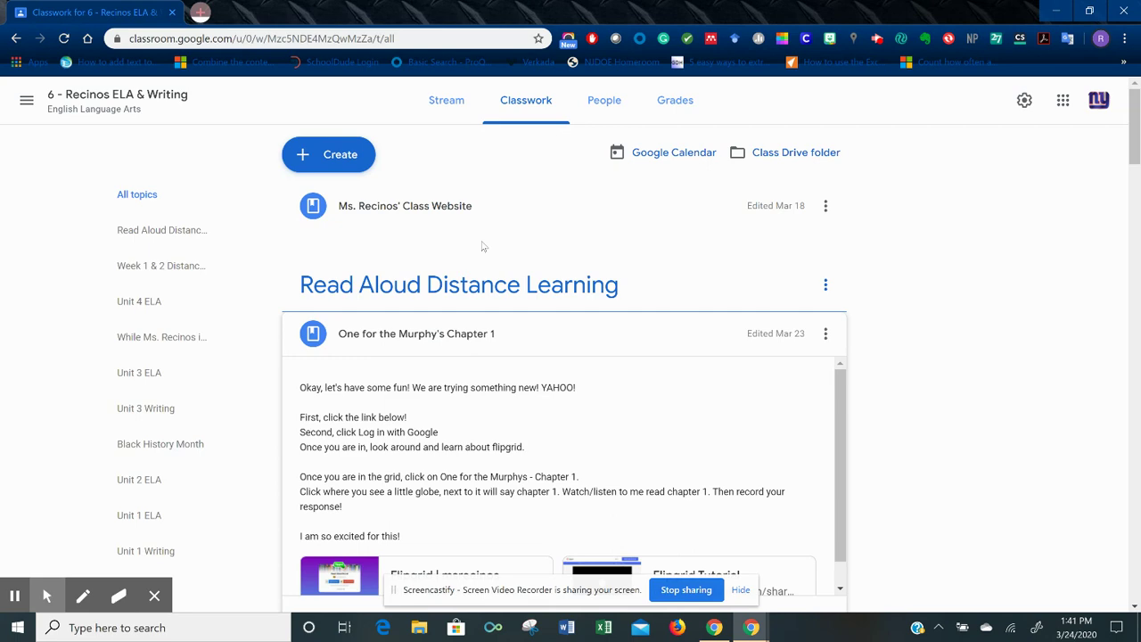
mouse_move(1128, 143)
mouse_down()
mouse_move(1134, 241)
mouse_move(1126, 143)
mouse_up()
click(1070, 41)
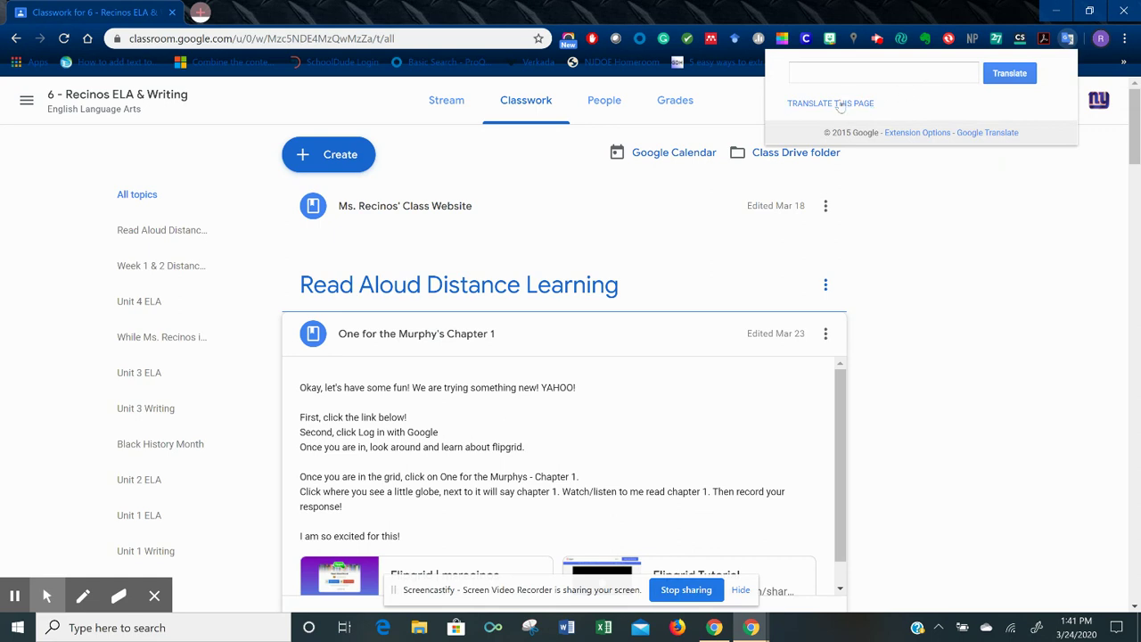
click(840, 103)
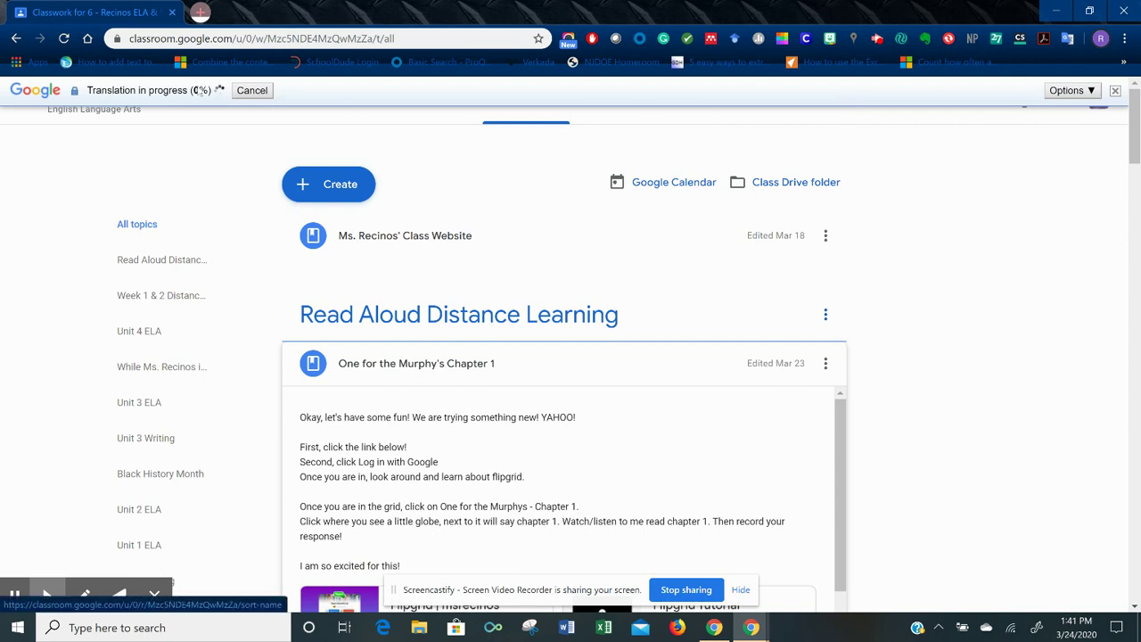
click(190, 91)
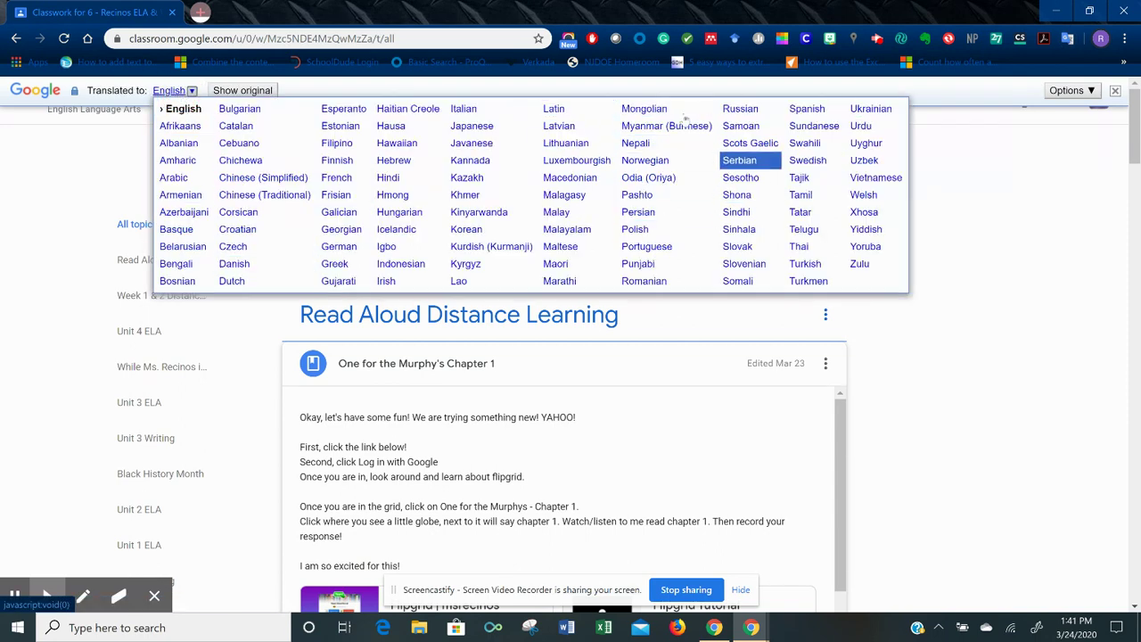
click(175, 178)
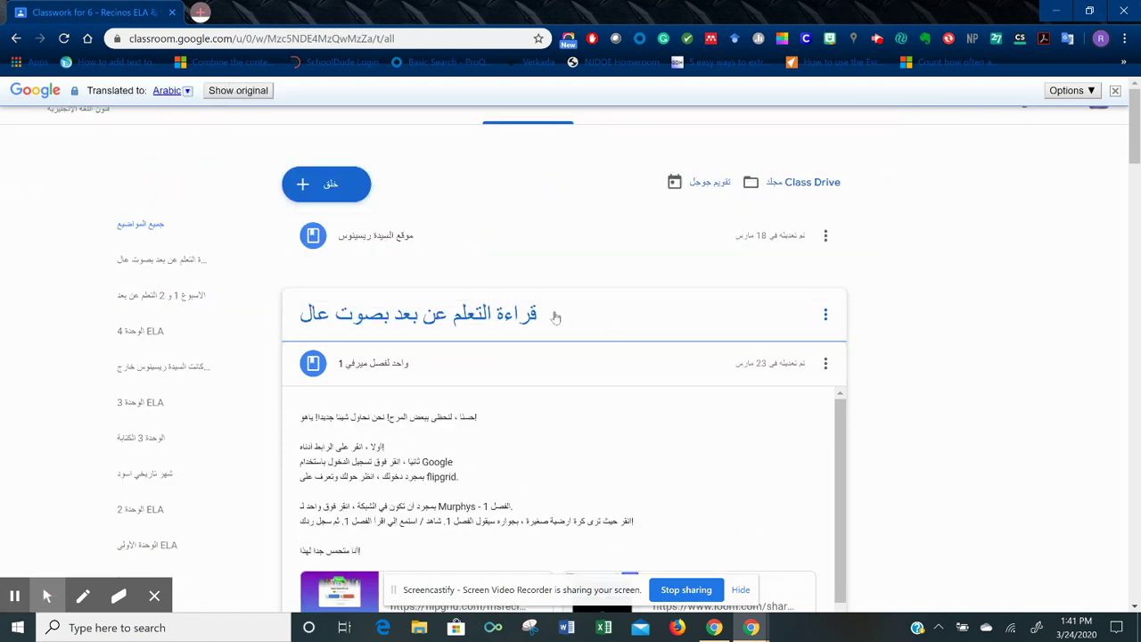
drag(1131, 138, 1030, 152)
Change the classwork page's translation language to Chinese (Simplified)
click(181, 96)
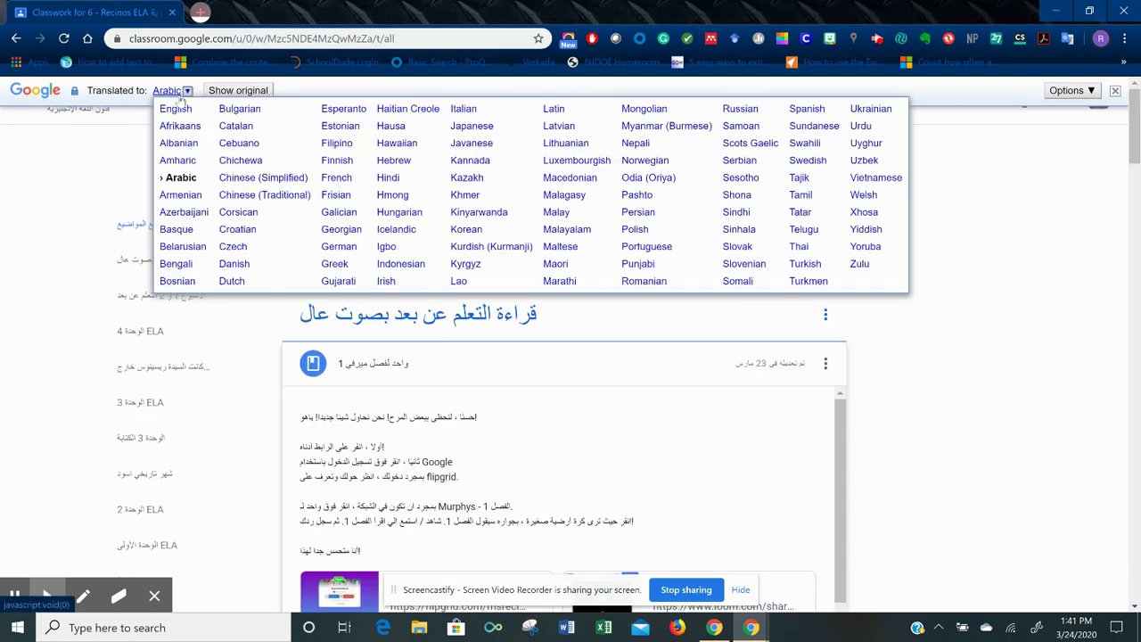
click(237, 178)
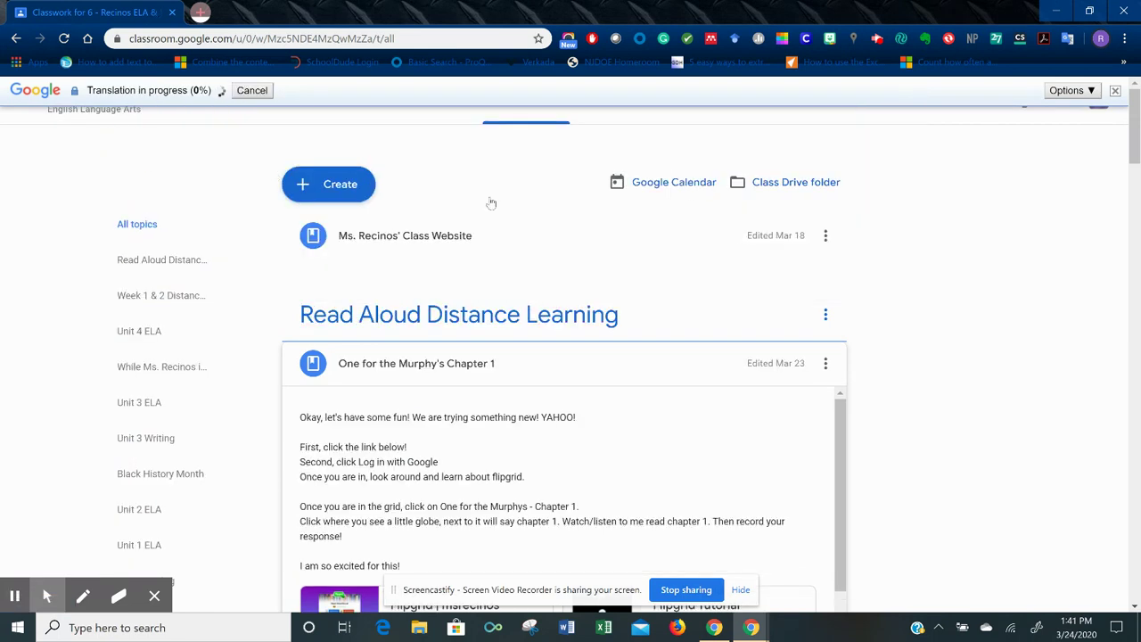
drag(1137, 139, 1089, 90)
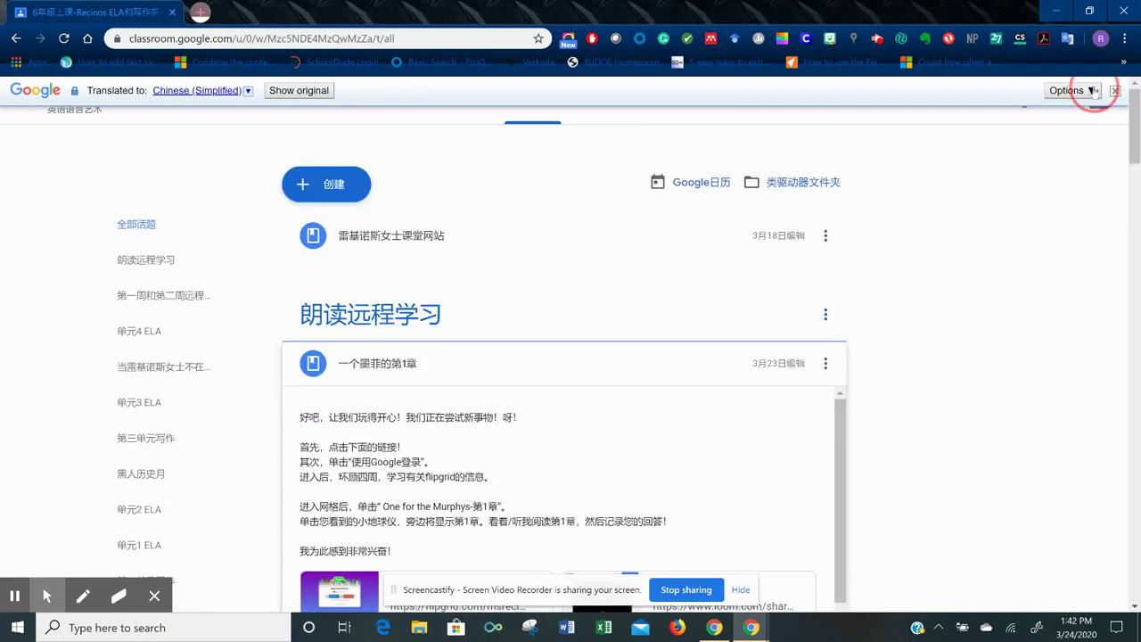
Change the classwork page's translation language to Spanish and look through the translated assignments under the different units
click(246, 91)
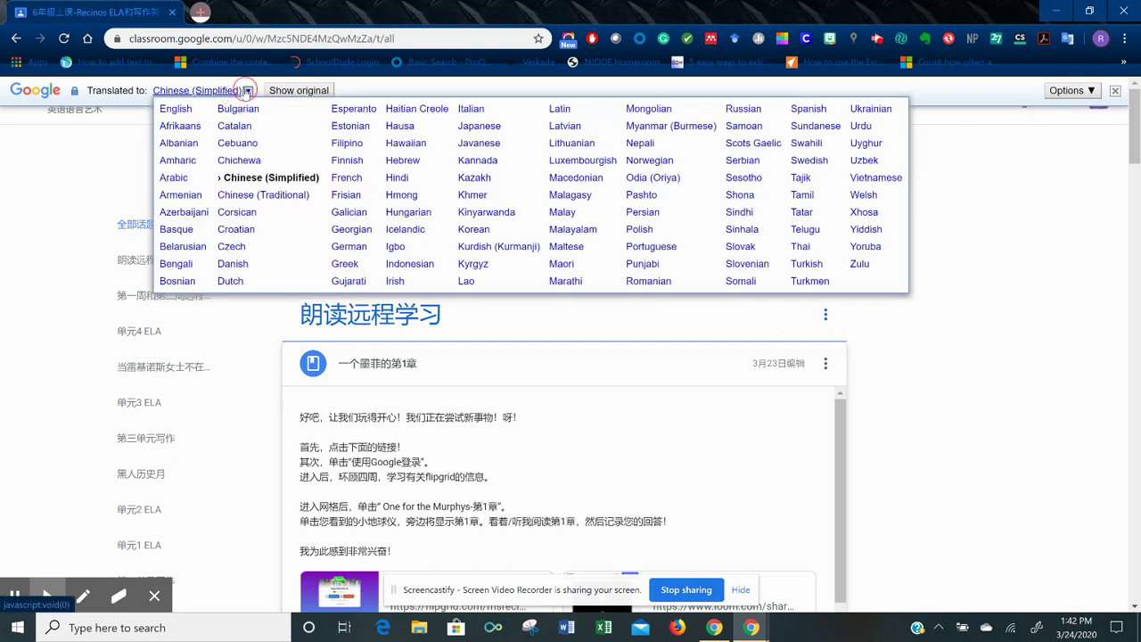
click(807, 111)
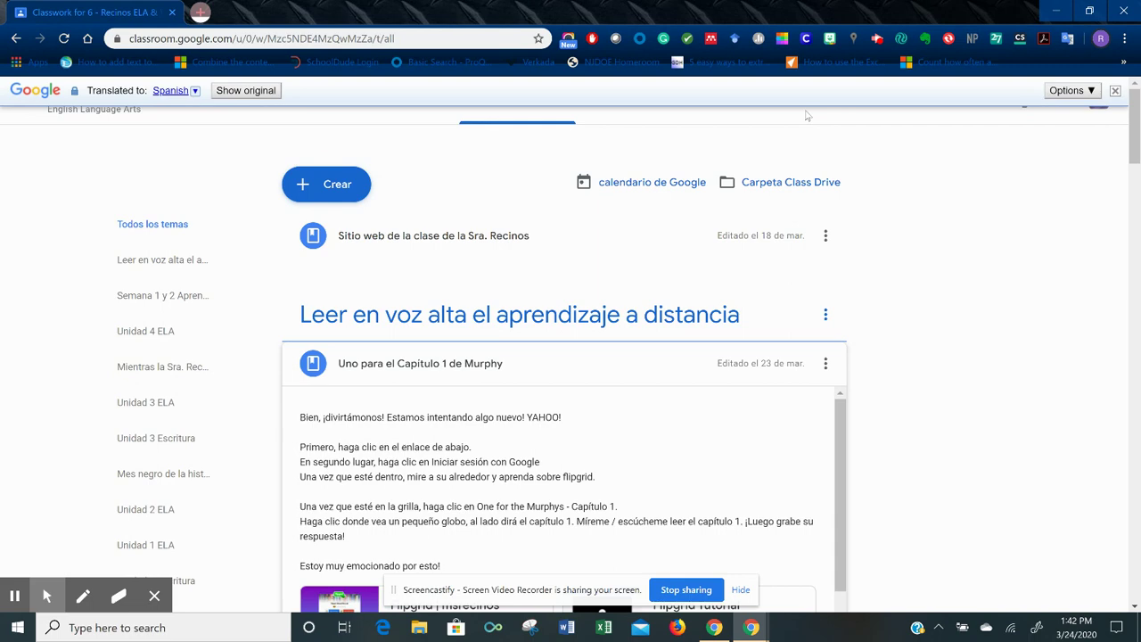
scroll(1130, 136, down, 15)
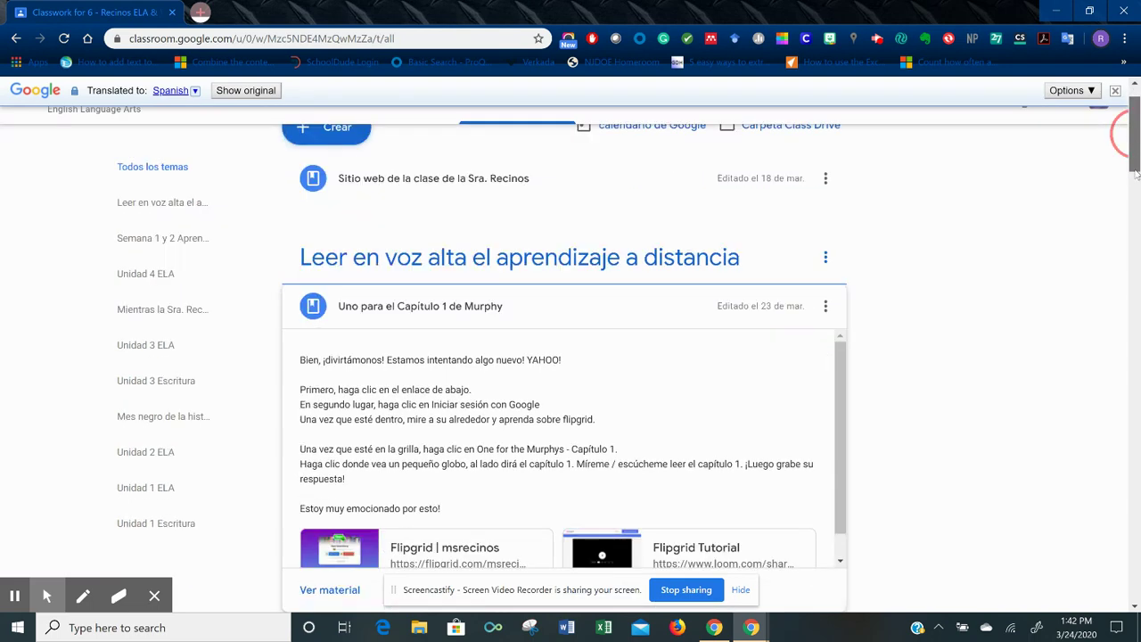
scroll(1130, 243, up, 3)
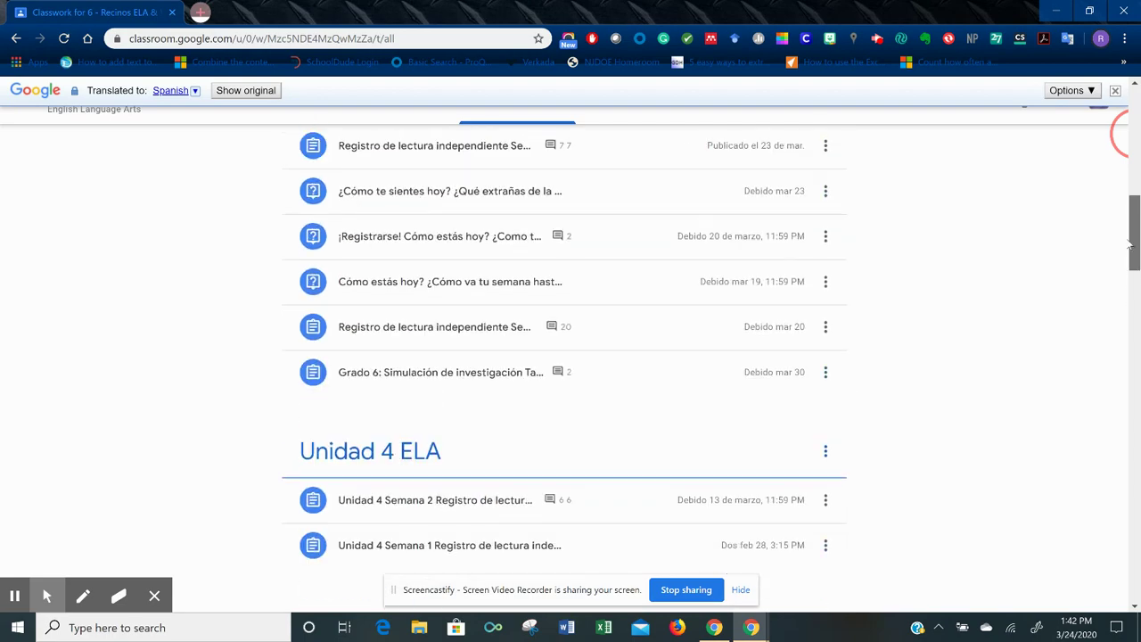
scroll(1130, 248, down, 4)
scroll(1130, 248, down, 4)
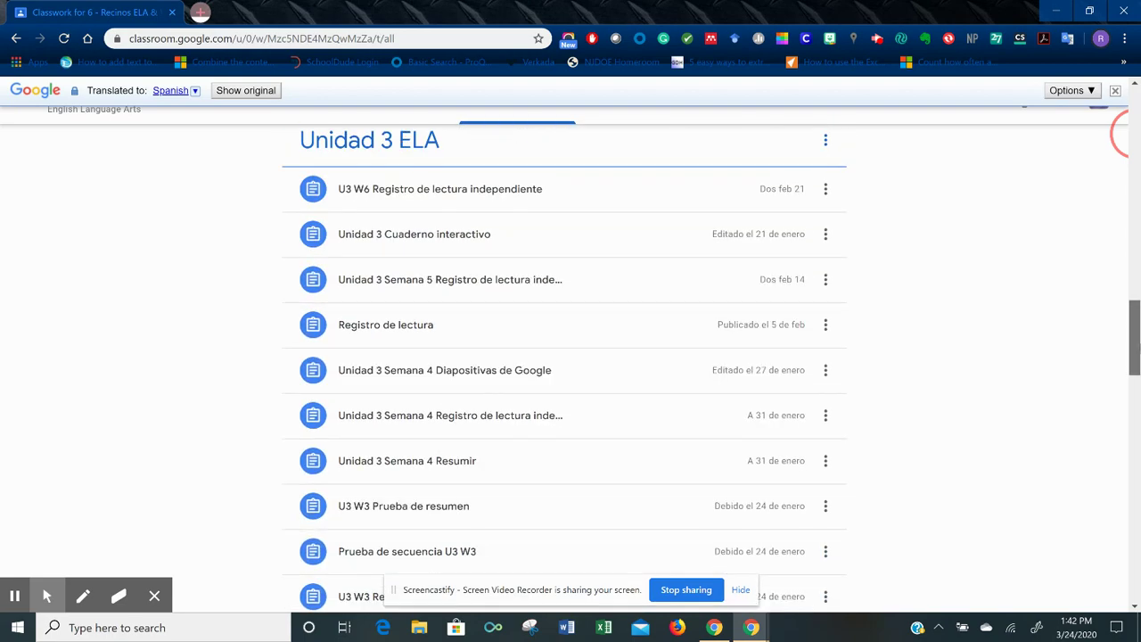
drag(1138, 343, 1063, 132)
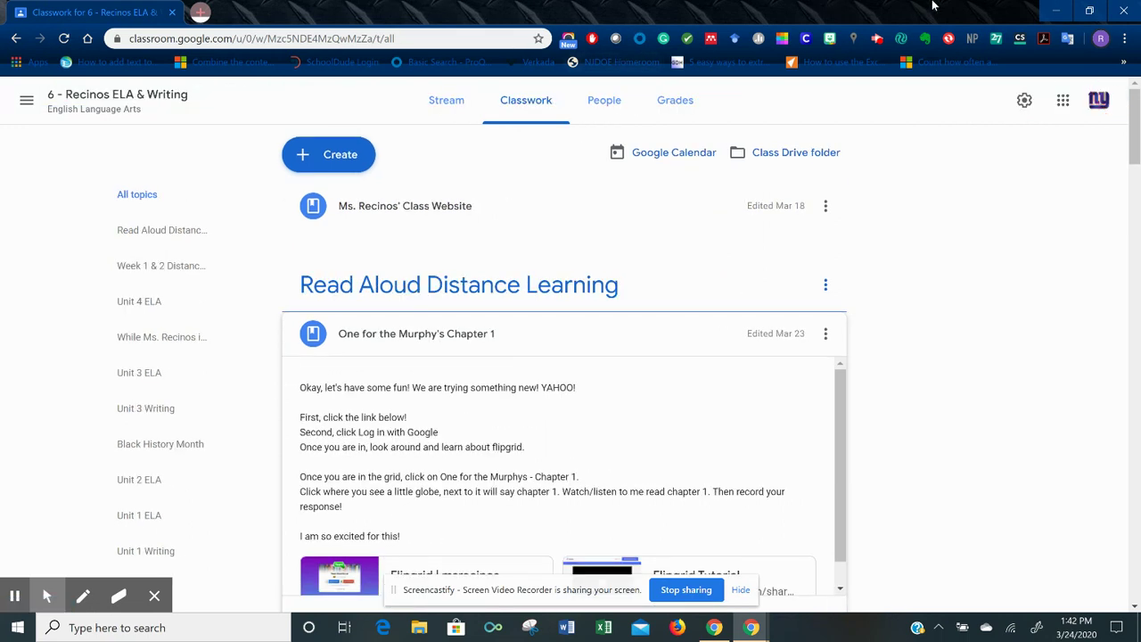
Switch to the other Chrome window showing the Tolkien Reading Day page and bring up the email open in Gmail
click(752, 627)
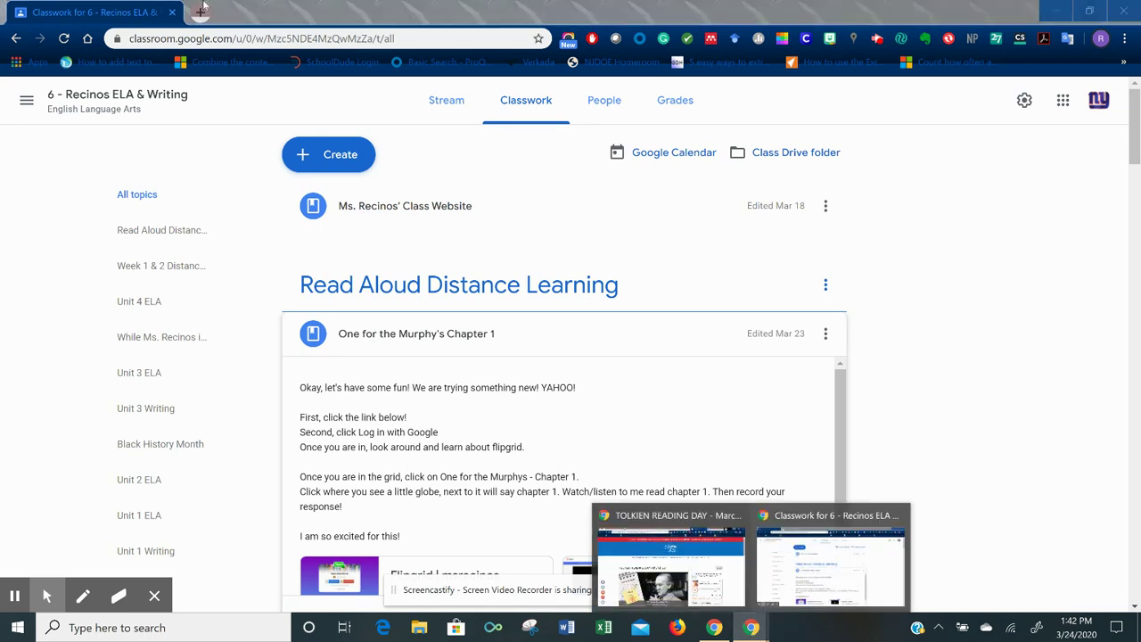
click(901, 278)
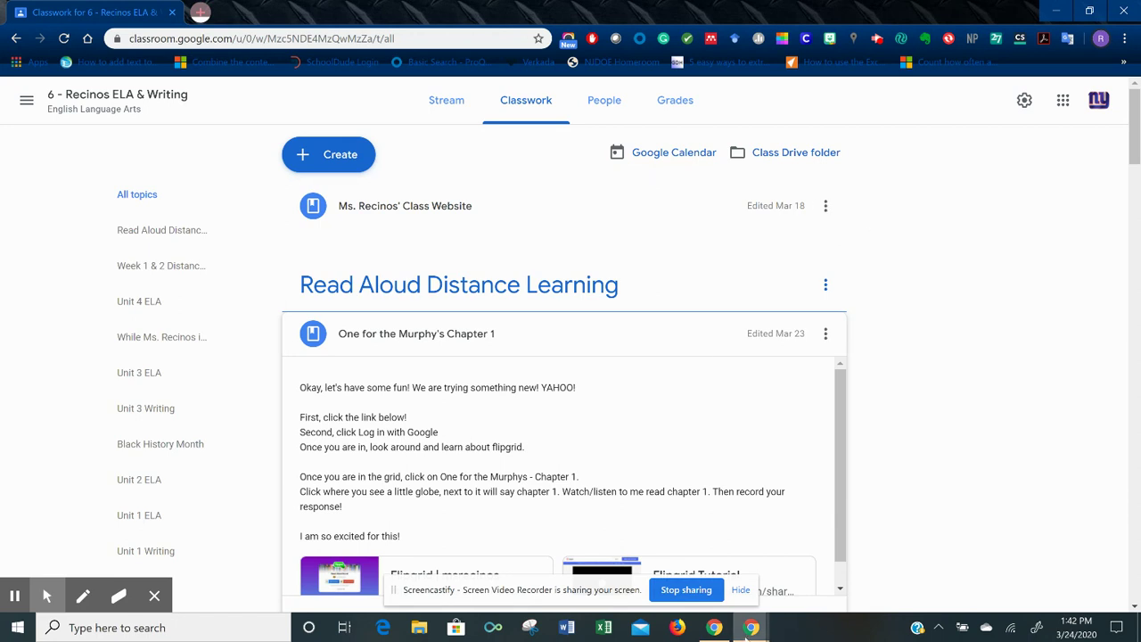
click(716, 627)
click(716, 627)
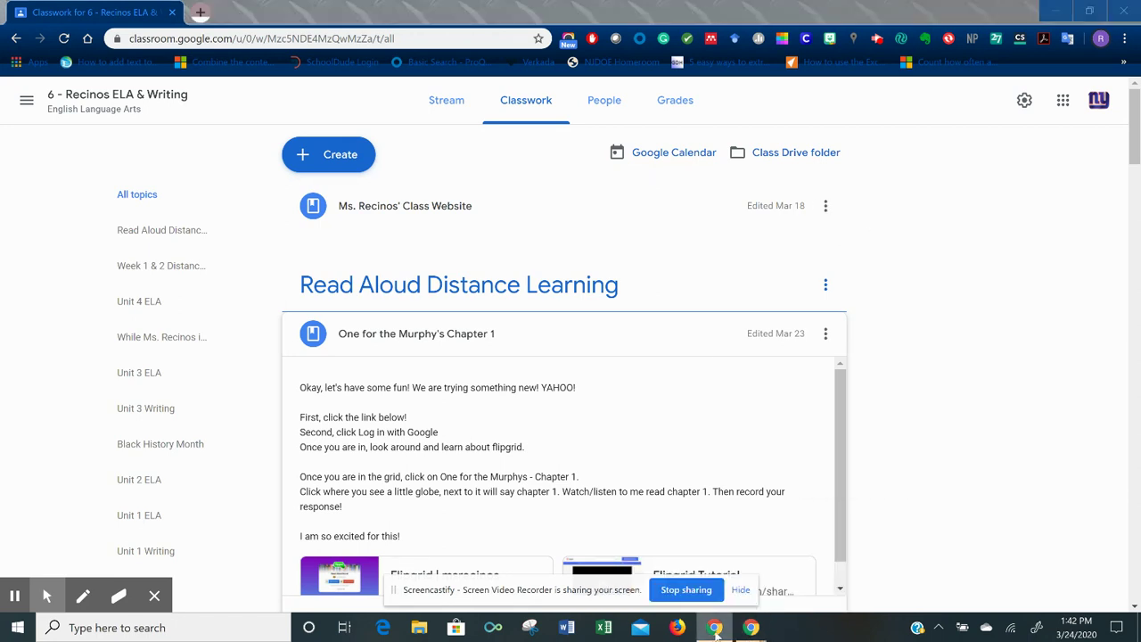
click(716, 628)
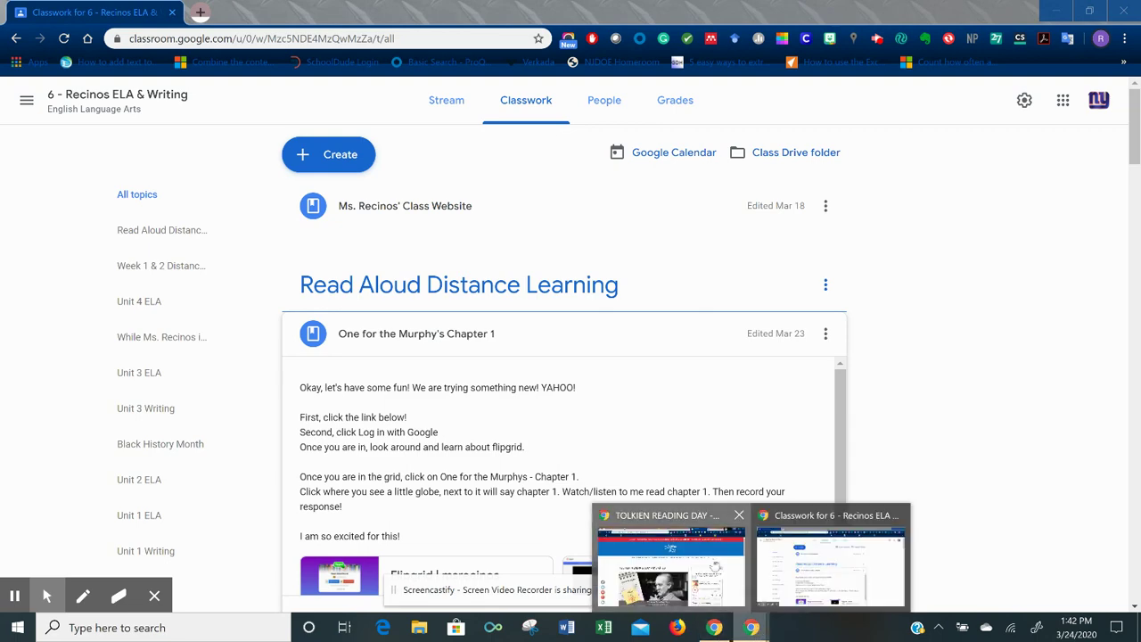
click(717, 566)
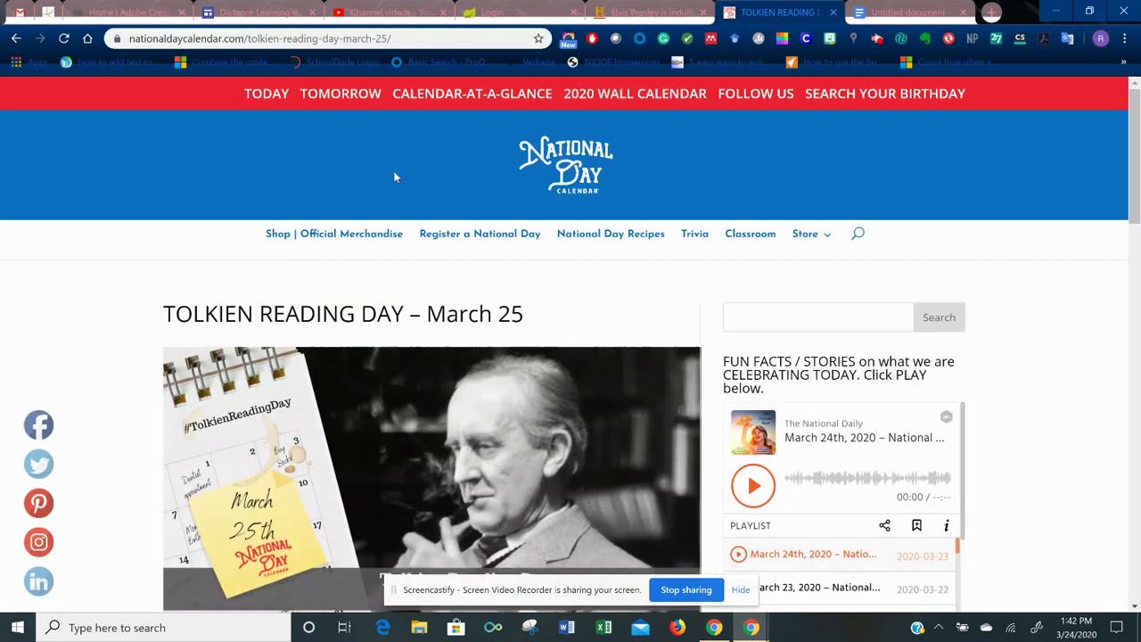
click(11, 12)
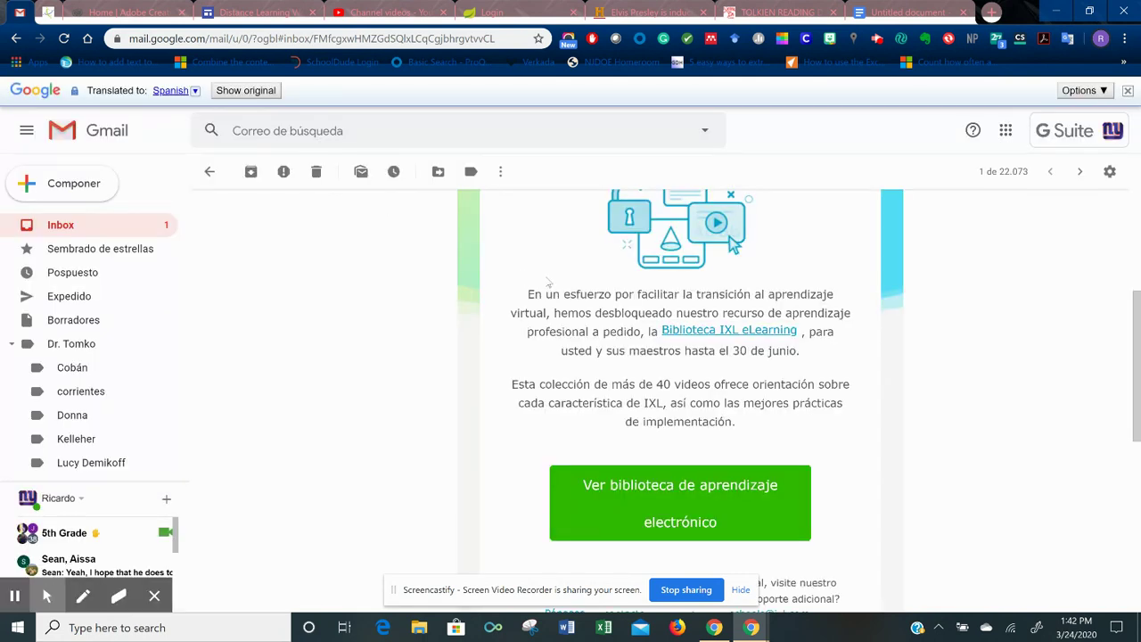
Set the translation language of the IXL eLearning Library email to English and read through its body
scroll(1133, 318, up, 4)
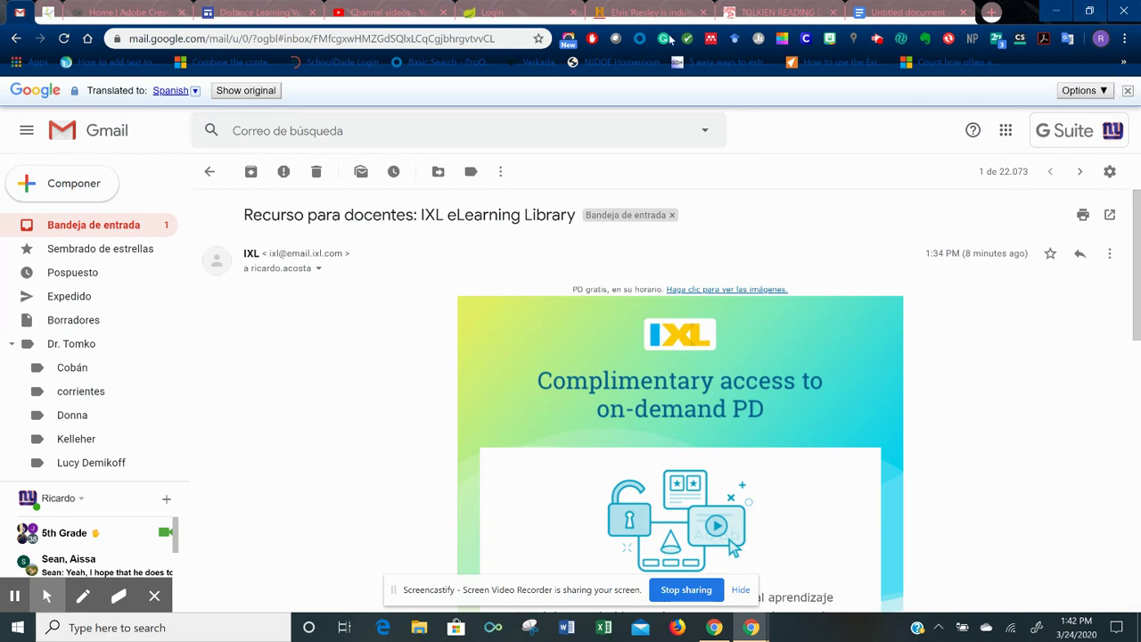
click(195, 90)
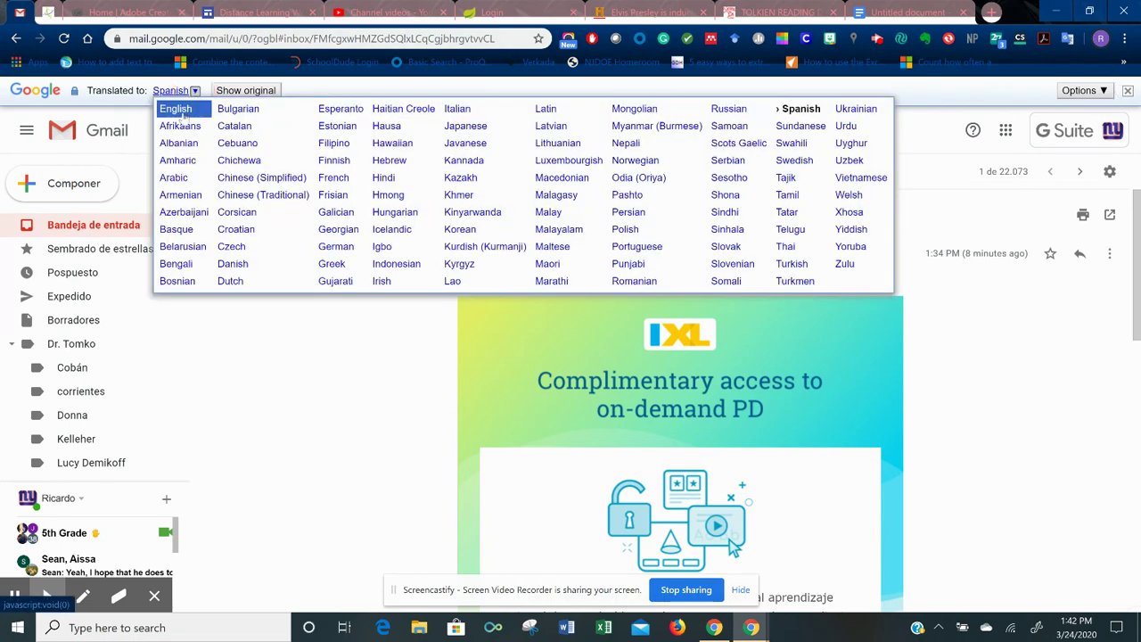
click(176, 108)
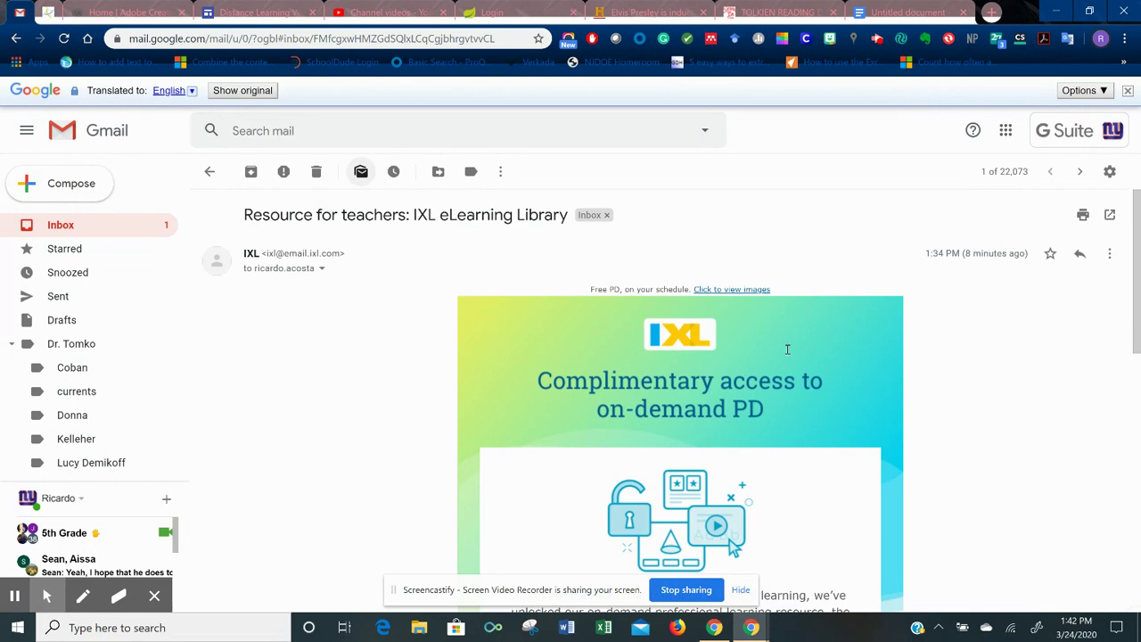
drag(1131, 293, 1135, 415)
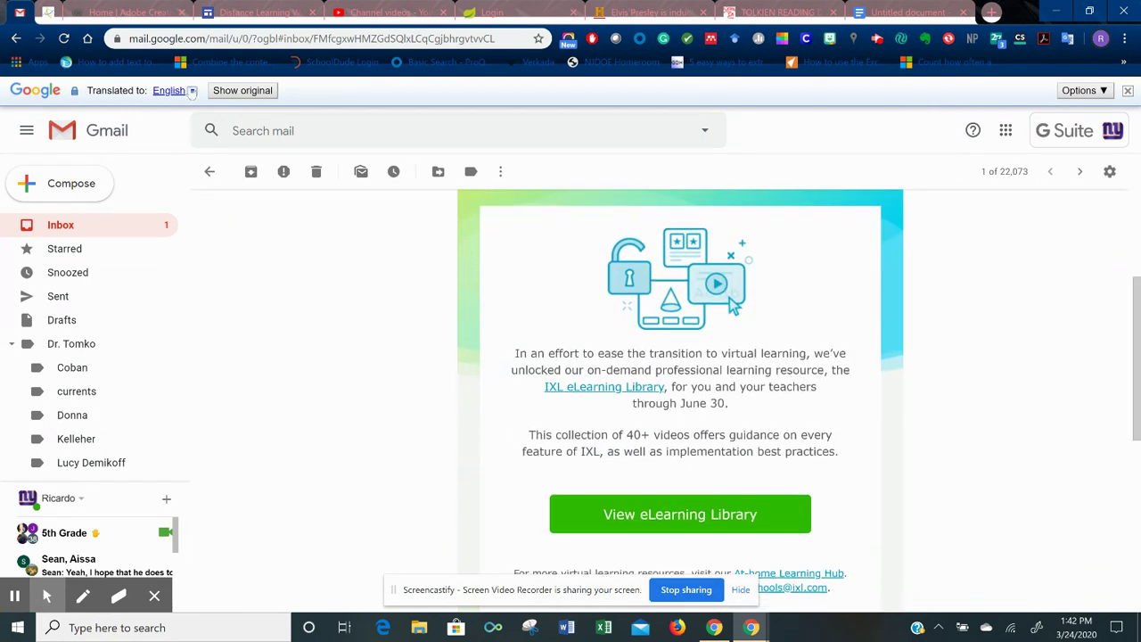
Translate the IXL email into Arabic, look over the text, and switch its translation language to Spanish
click(192, 91)
click(186, 183)
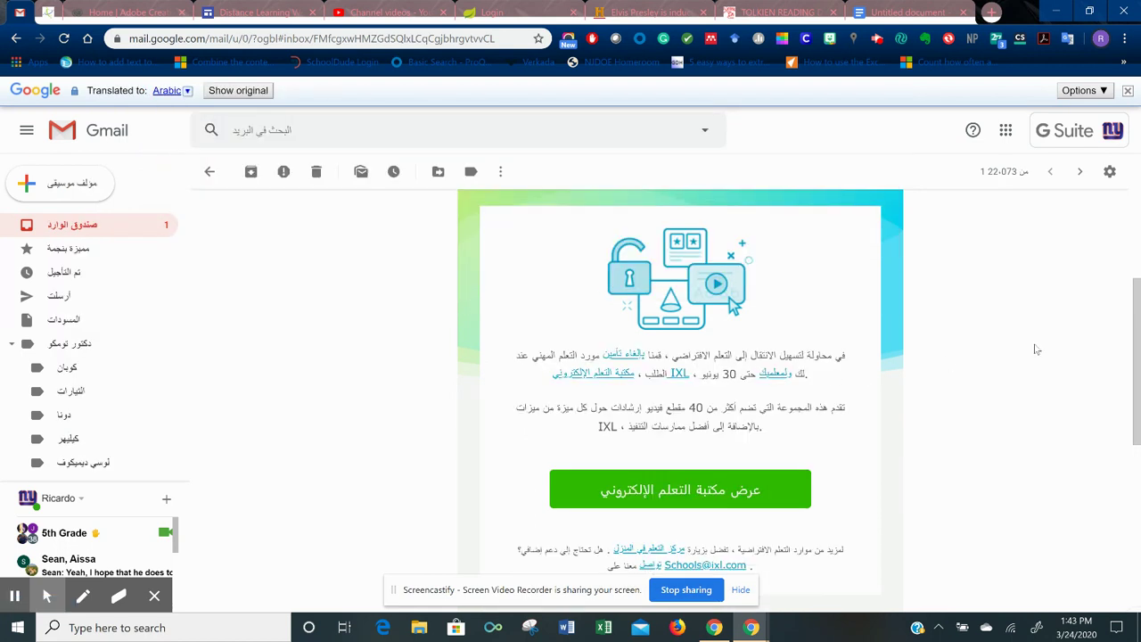
drag(1131, 299, 1105, 321)
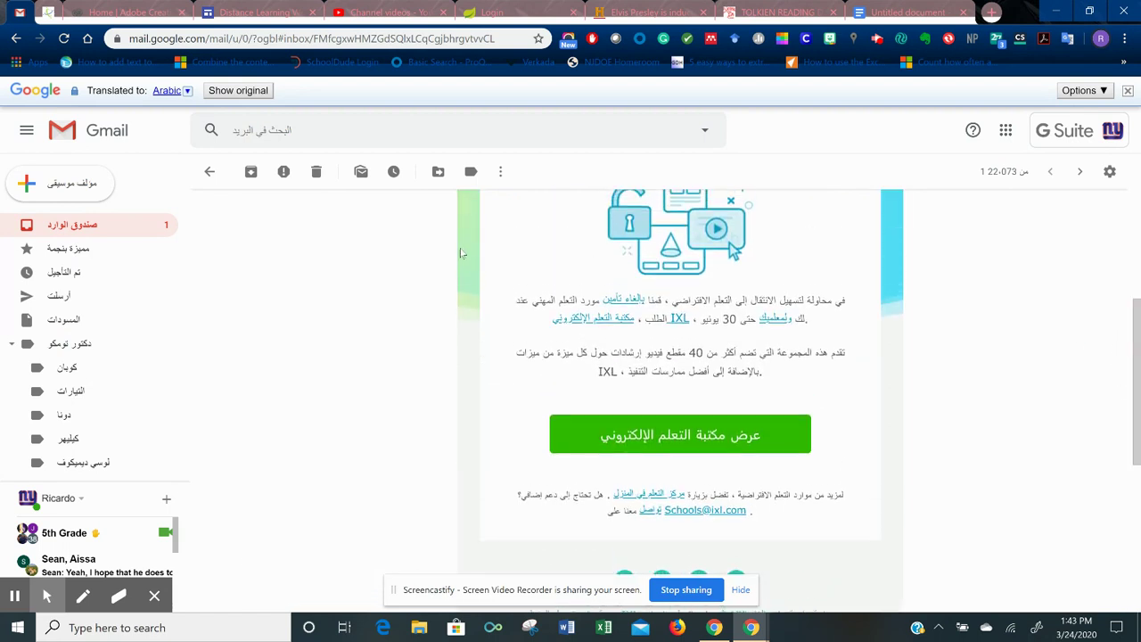
click(181, 93)
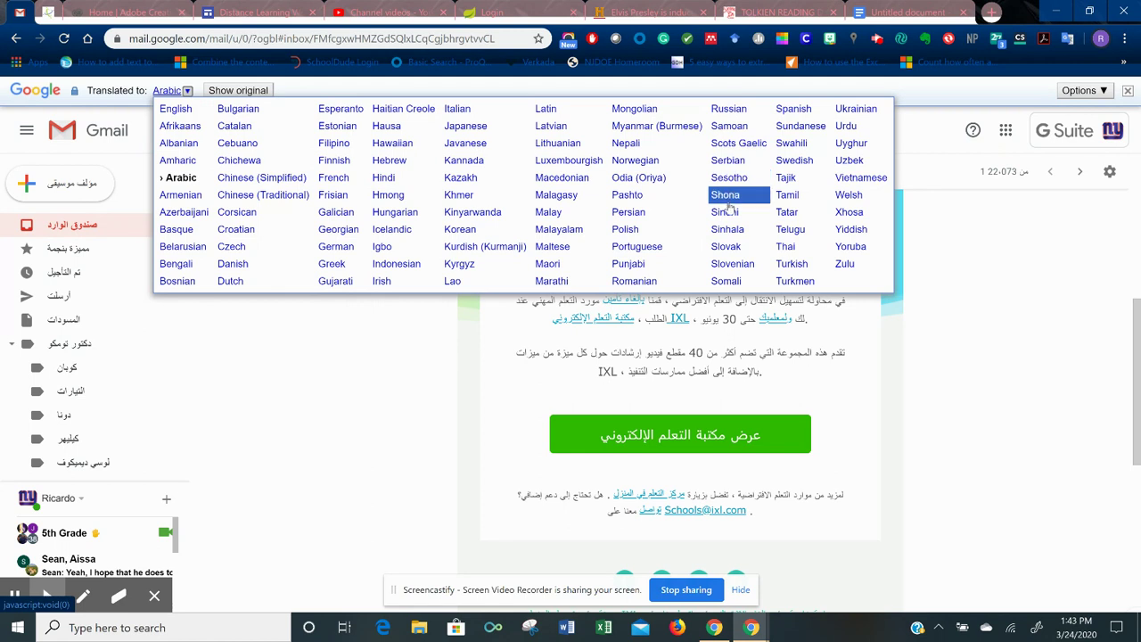
click(793, 106)
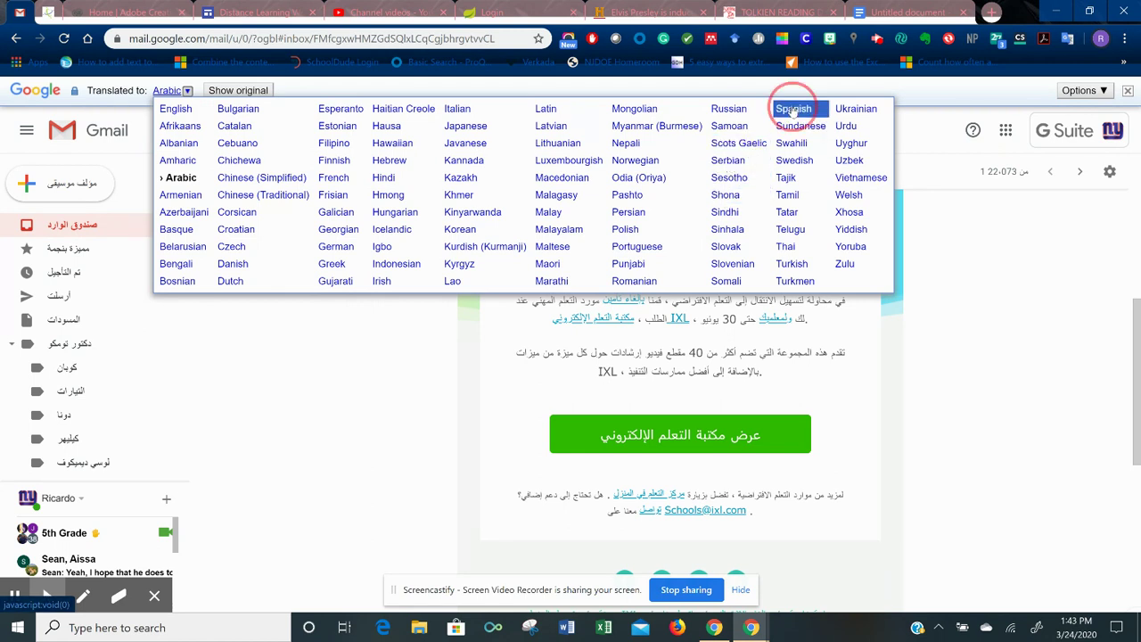